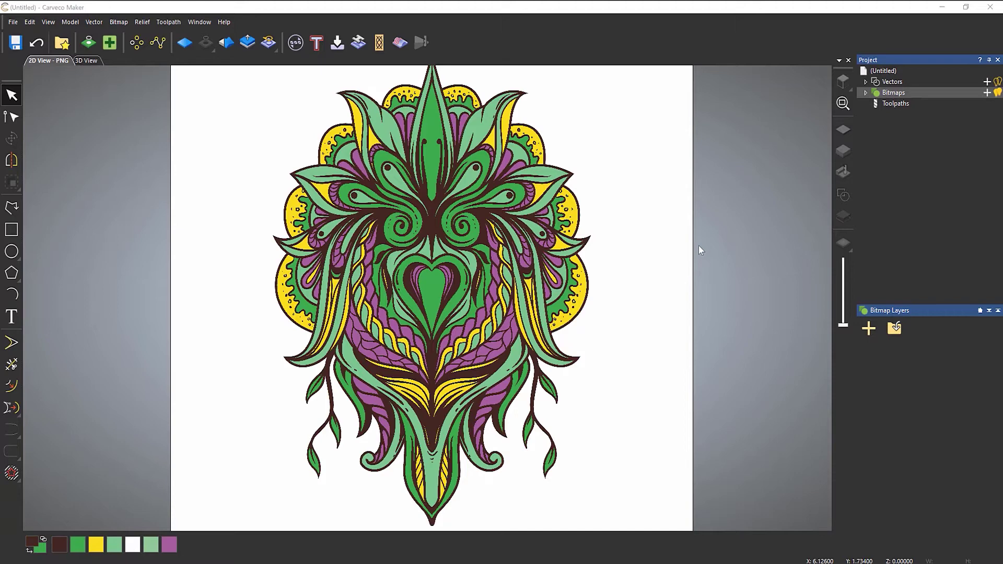
# Open the Bitmap menu to list the bitmap tools for the leafy design
pyautogui.click(120, 22)
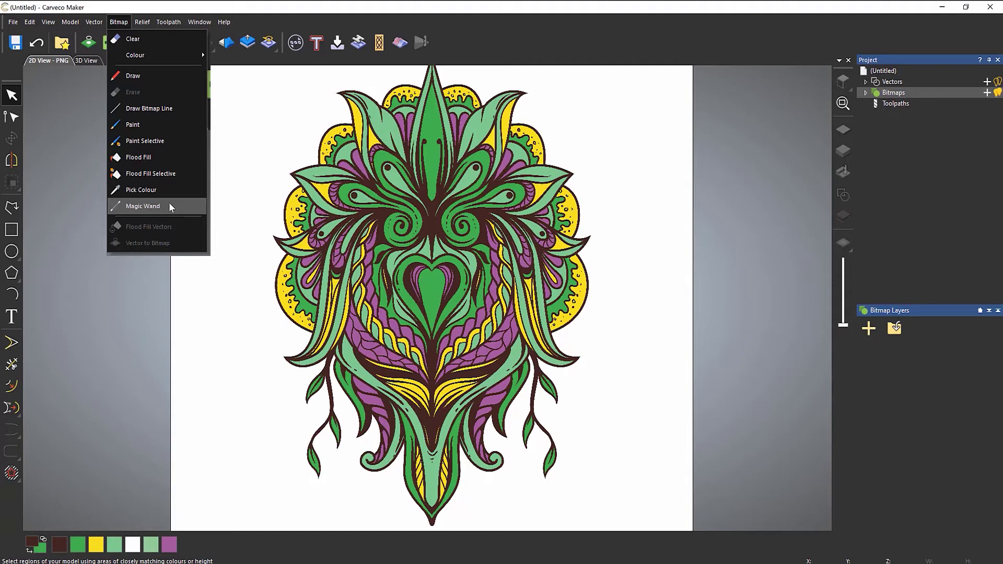
# Start the Magic Wand tool in image-colour mode and zoom in on the purple leaves
pyautogui.click(168, 206)
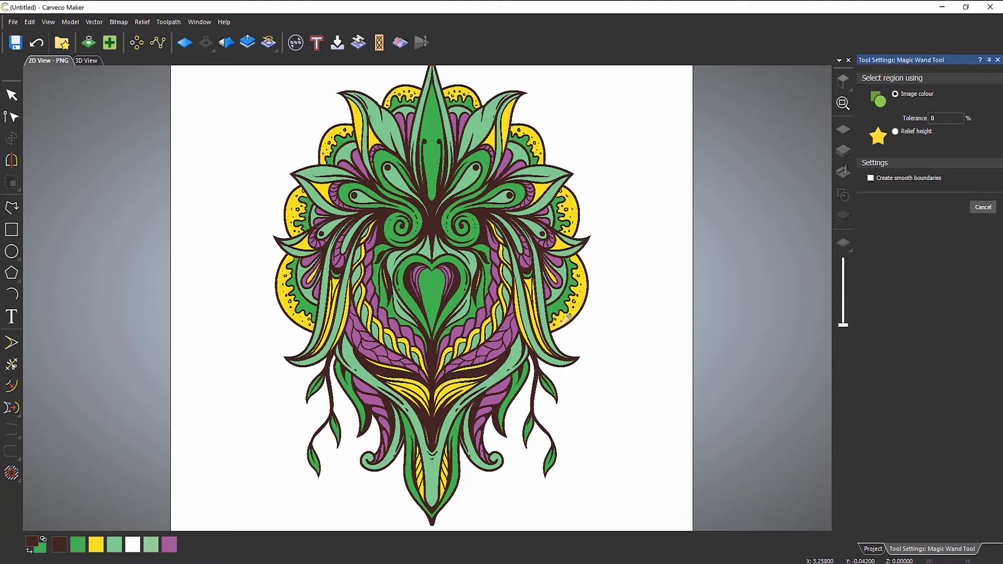
pyautogui.scroll(4, 469, 358)
pyautogui.scroll(2, 541, 338)
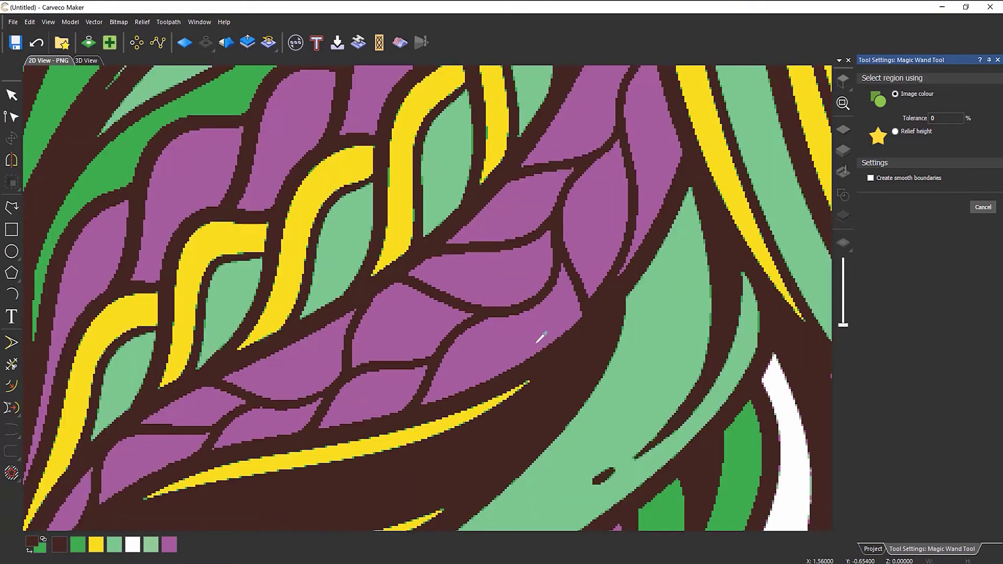
# Make purple the primary colour, trace the purple leaf right of centre, and fade the bitmap
pyautogui.click(169, 546)
pyautogui.click(596, 204)
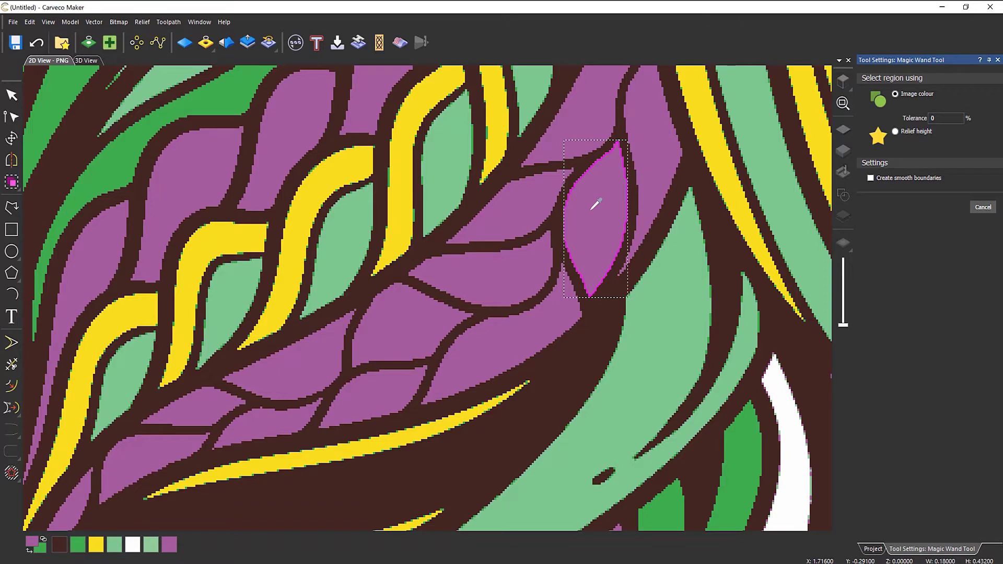
pyautogui.scroll(2, 618, 183)
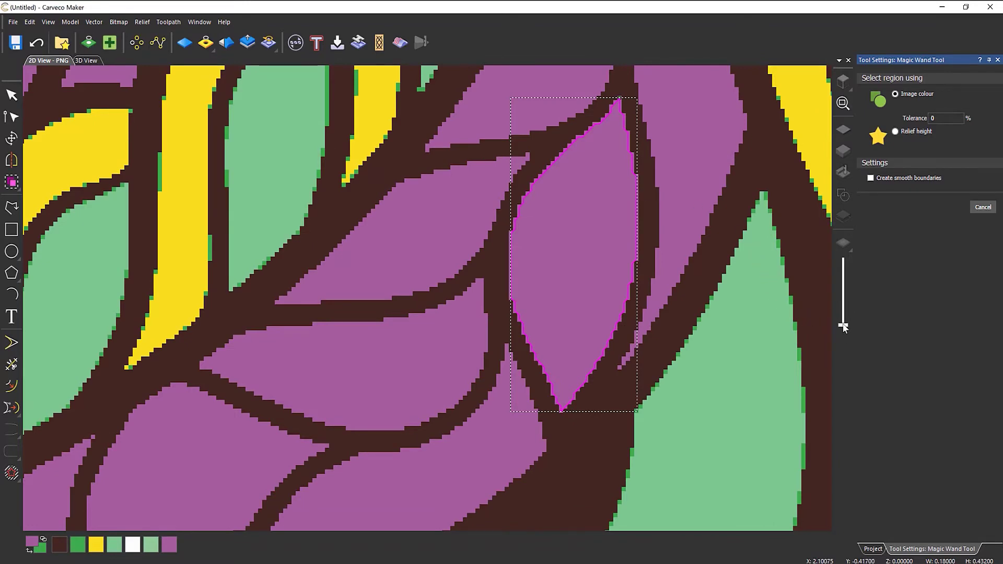
pyautogui.moveTo(843, 325); pyautogui.dragTo(843, 259)
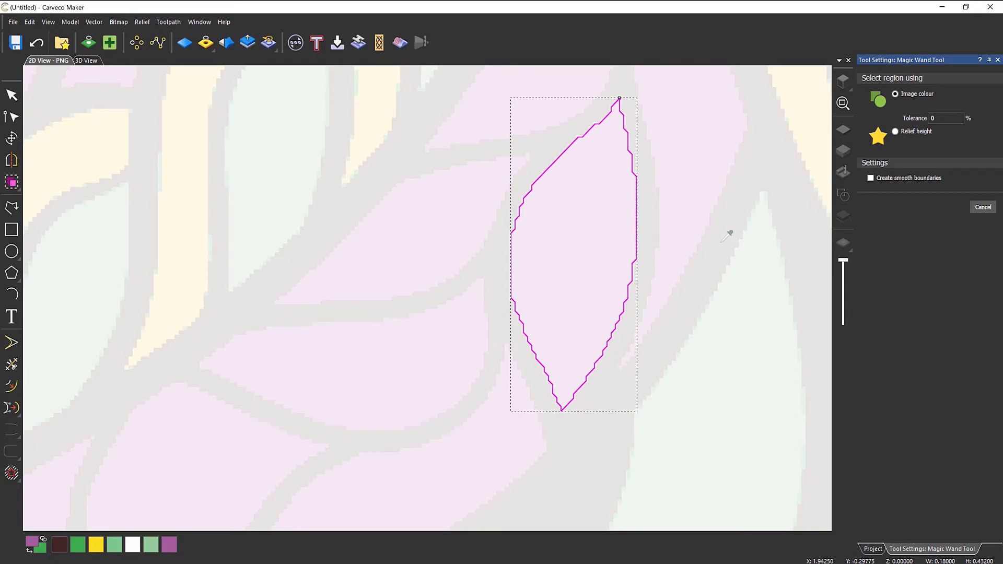
# Undo the jagged outline and retrace the first purple leaf with smooth boundaries, fading the bitmap
pyautogui.click(36, 45)
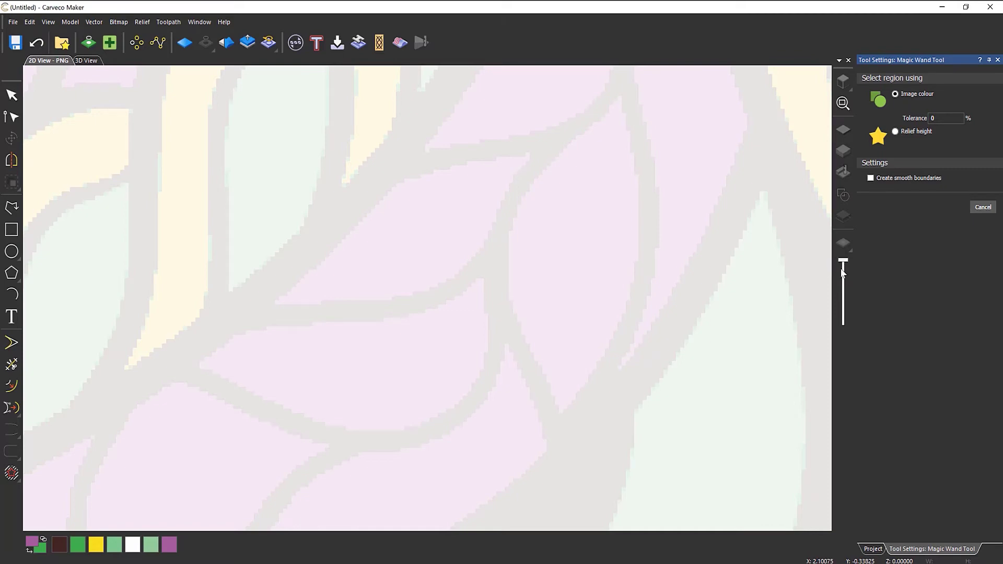
pyautogui.moveTo(843, 267); pyautogui.dragTo(843, 312)
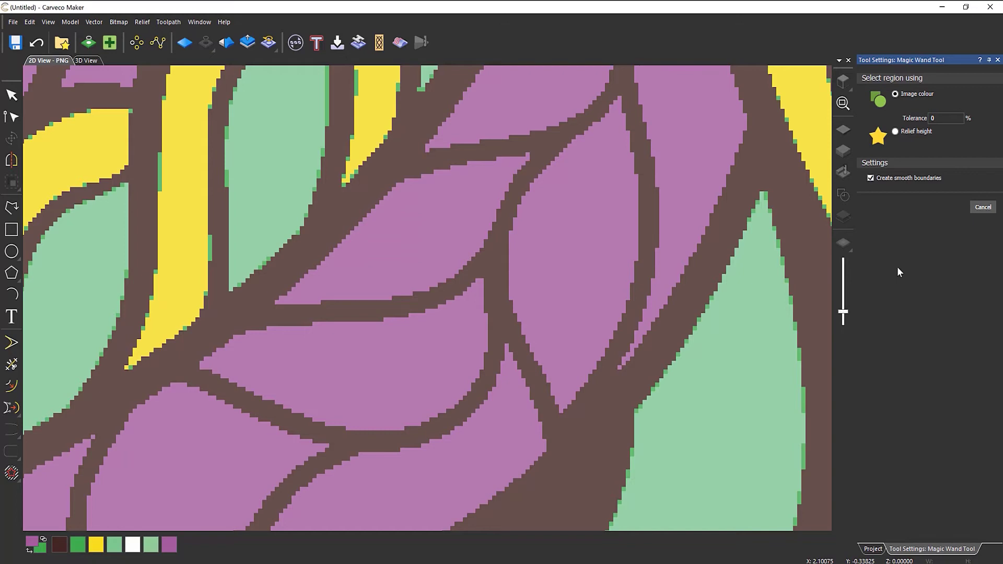
pyautogui.click(595, 238)
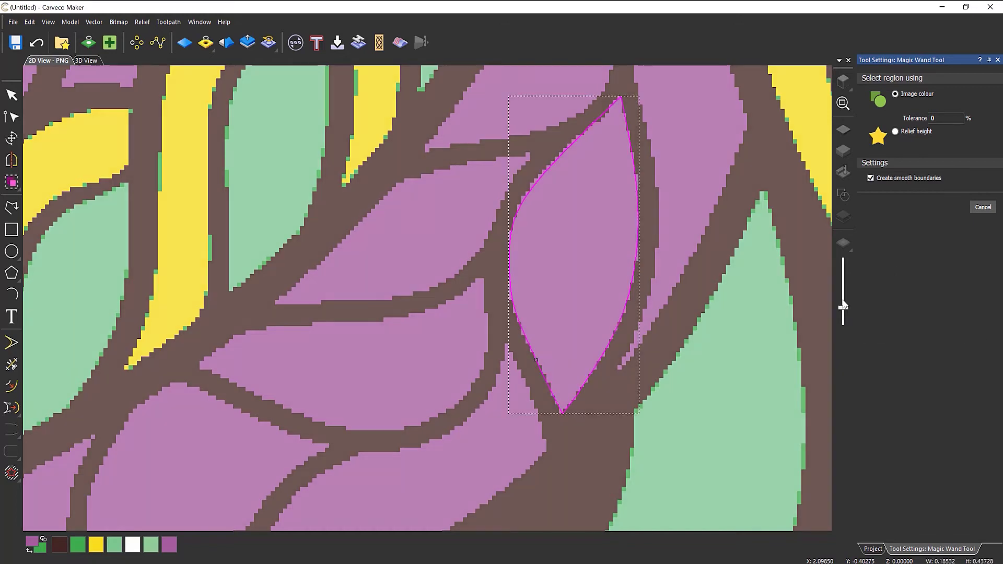
pyautogui.moveTo(843, 312); pyautogui.dragTo(847, 262)
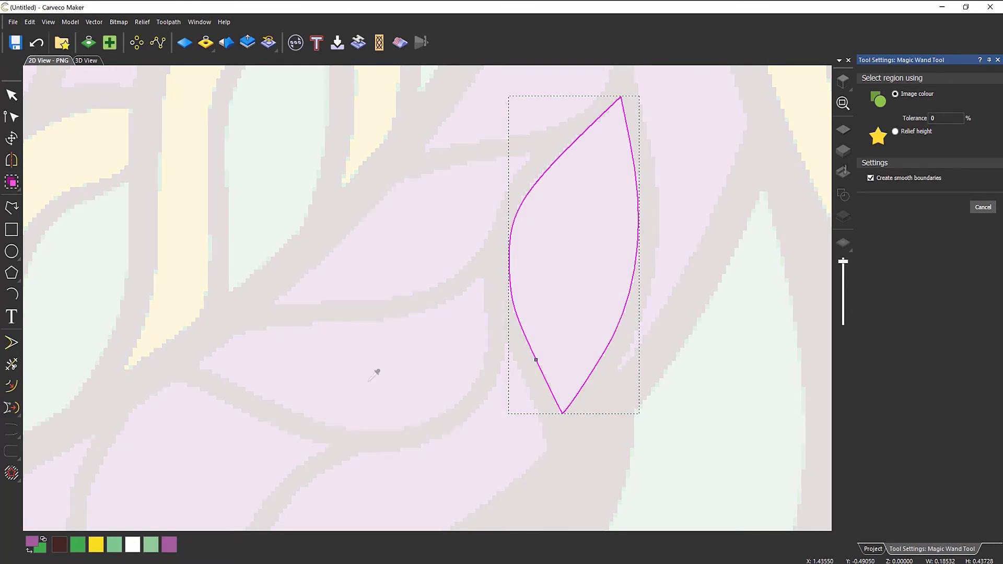
# Trace the remaining purple leaves of the cluster, from the lower-left leaves up to the top leaf
pyautogui.click(372, 340)
pyautogui.click(400, 250)
pyautogui.click(200, 445)
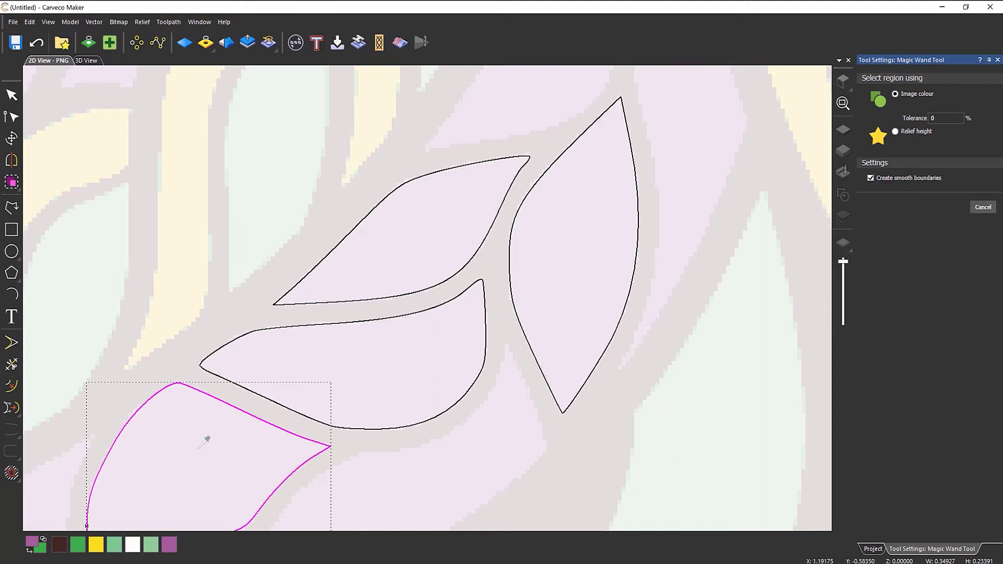
pyautogui.click(528, 113)
pyautogui.scroll(-2, 517, 268)
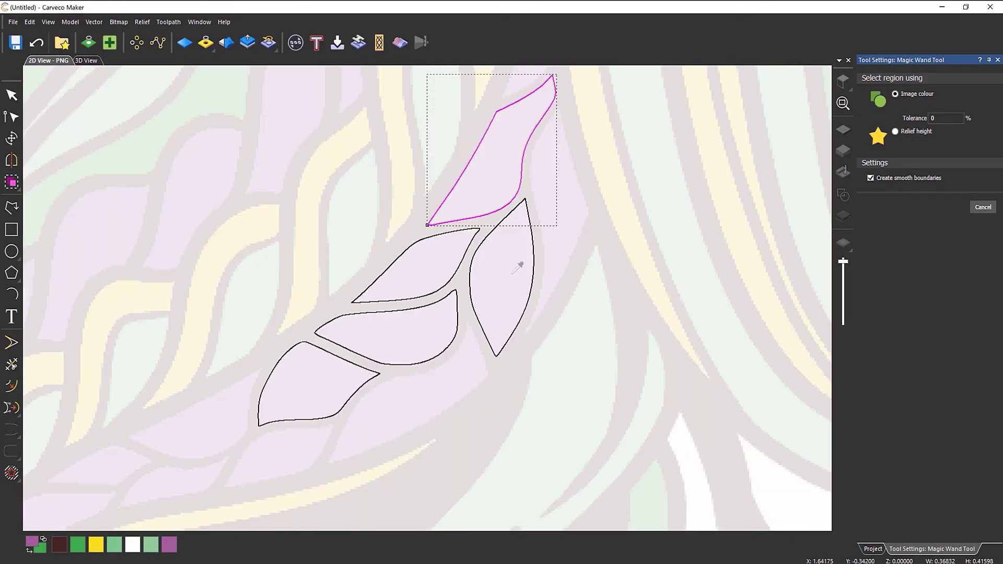
pyautogui.click(220, 420)
pyautogui.click(181, 474)
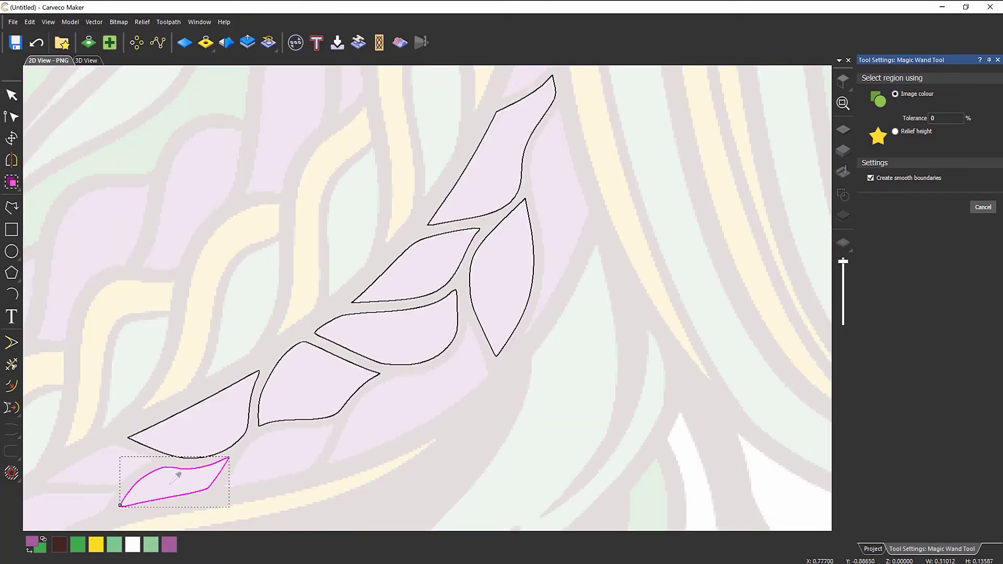
pyautogui.click(111, 454)
pyautogui.click(194, 203)
pyautogui.click(275, 146)
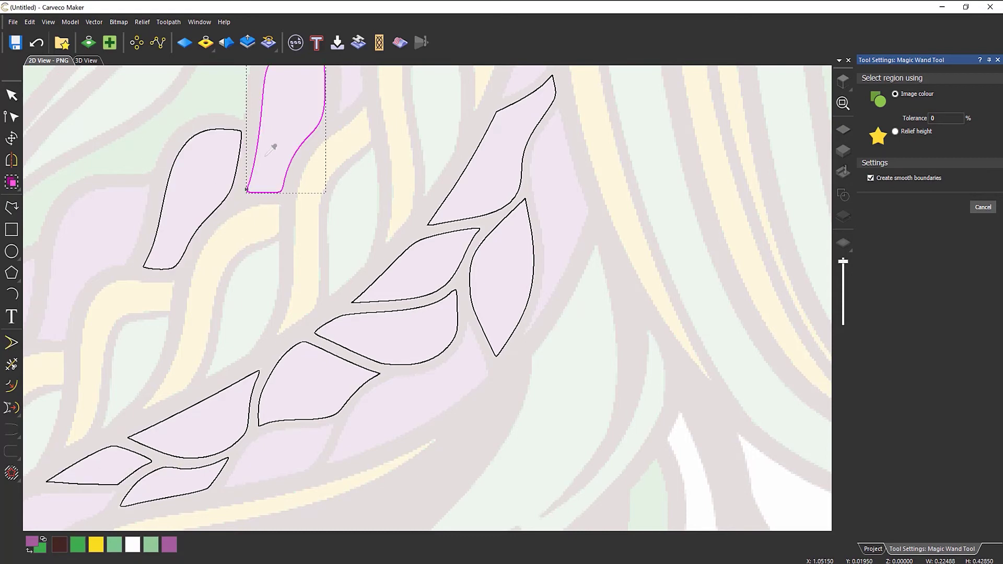
pyautogui.scroll(-3, 334, 243)
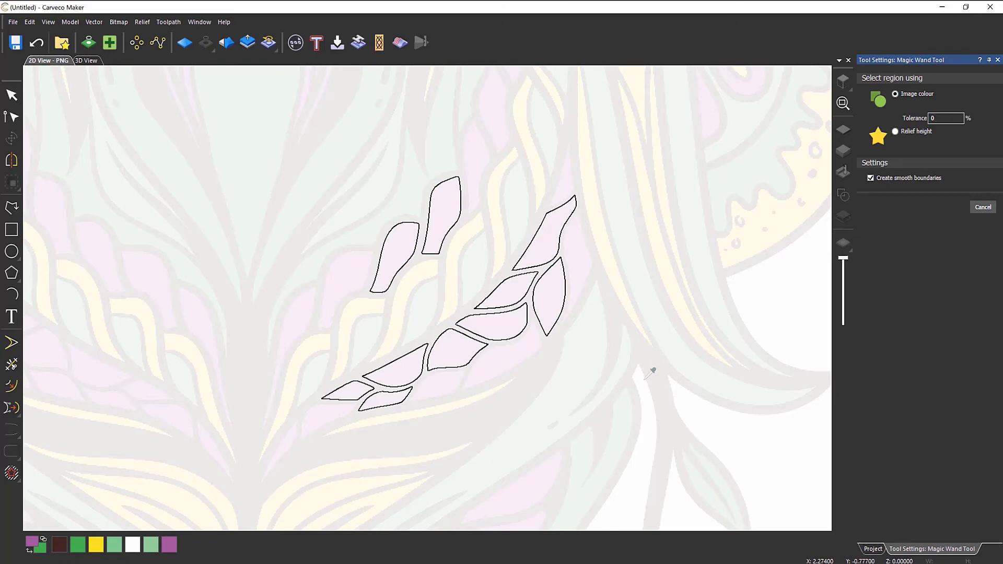
# Restore the bitmap to full colour and trace the dark region between the leaves at 0 tolerance
pyautogui.scroll(5, 533, 303)
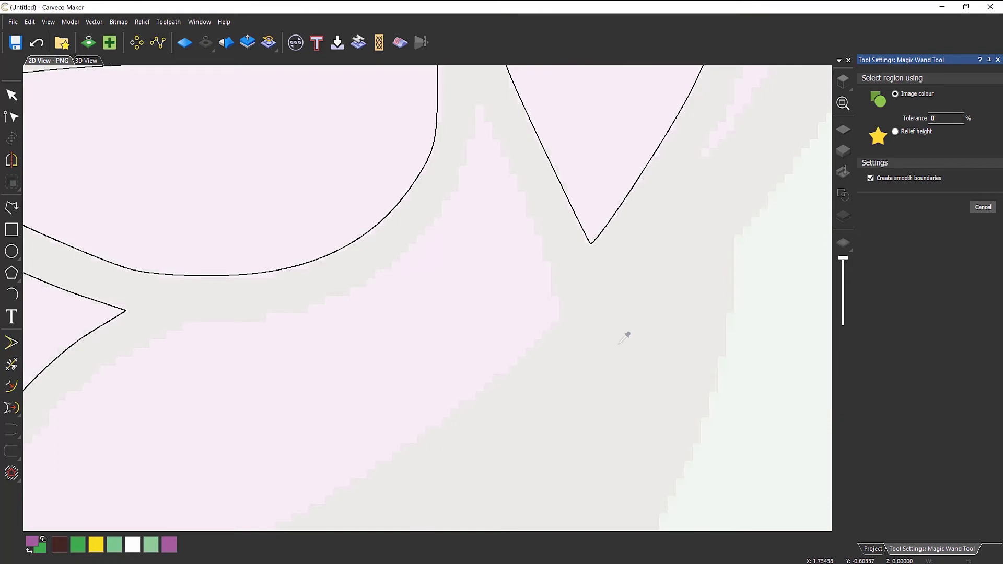
pyautogui.moveTo(843, 259); pyautogui.dragTo(847, 286)
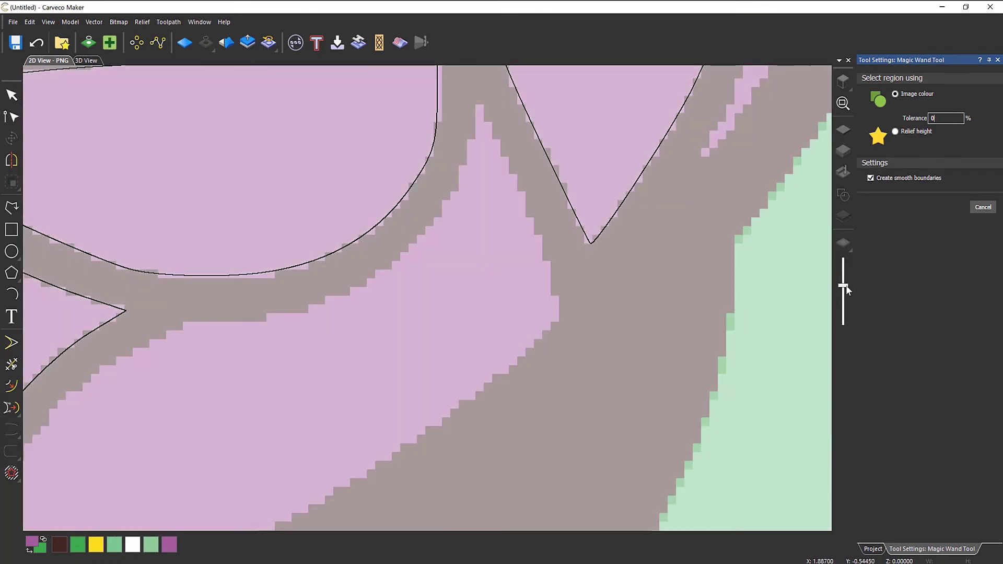
pyautogui.click(629, 341)
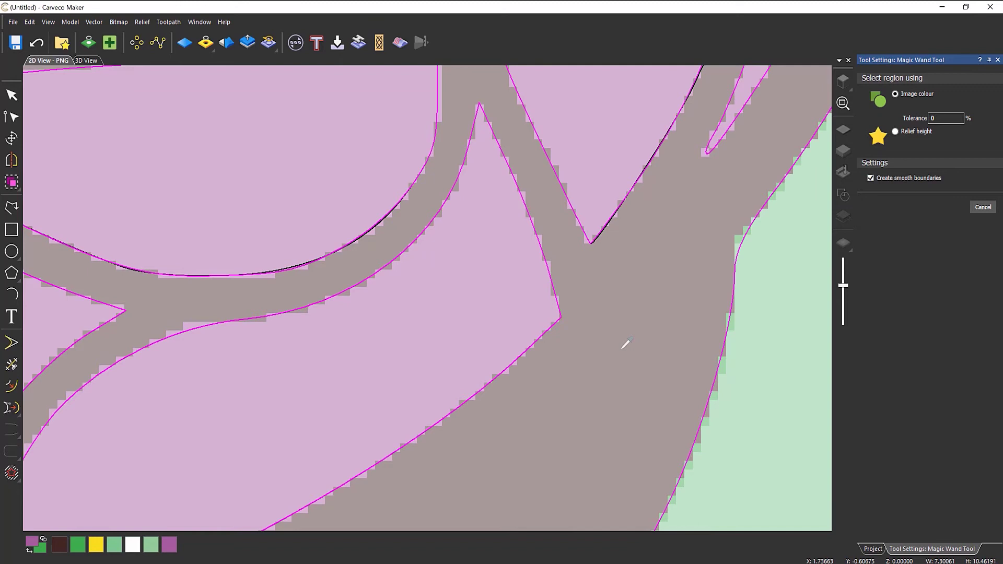
# Set the colour tolerance to 30 and trace the dark region again
pyautogui.doubleClick(940, 121)
pyautogui.write('30')
pyautogui.click(713, 264)
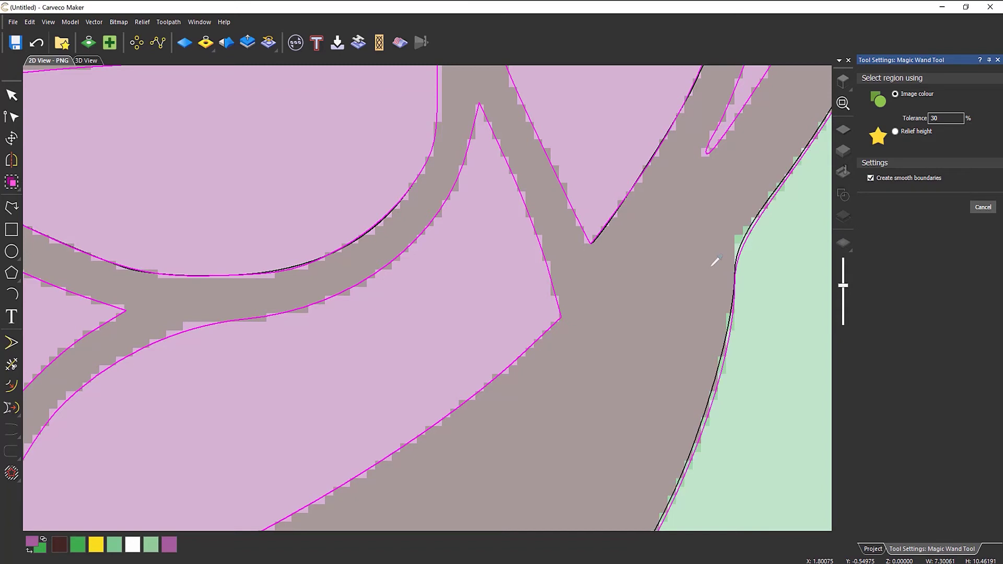
pyautogui.scroll(5, 716, 261)
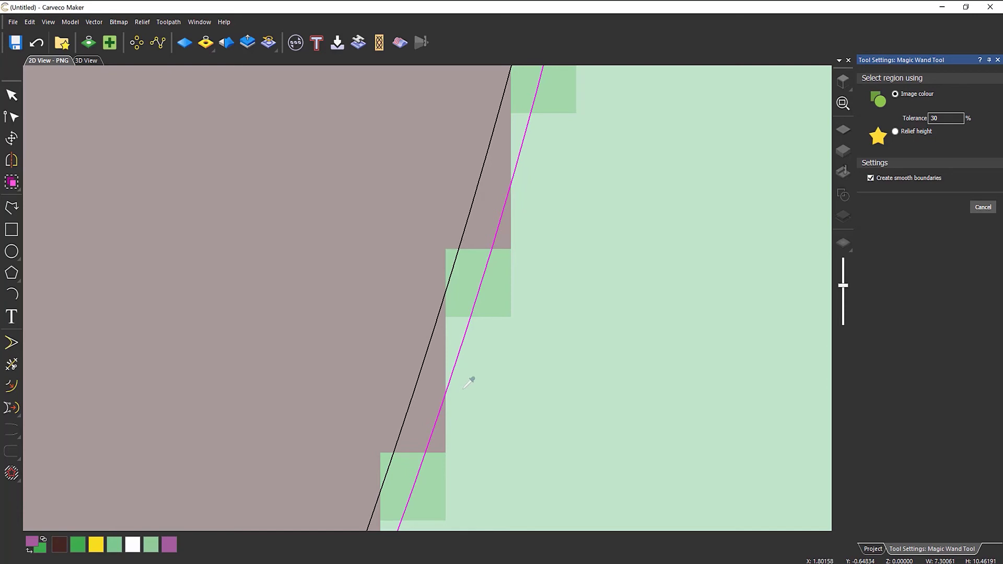
# Reset the colour tolerance back to 0
pyautogui.doubleClick(941, 119)
pyautogui.write('0')
pyautogui.scroll(-5, 601, 269)
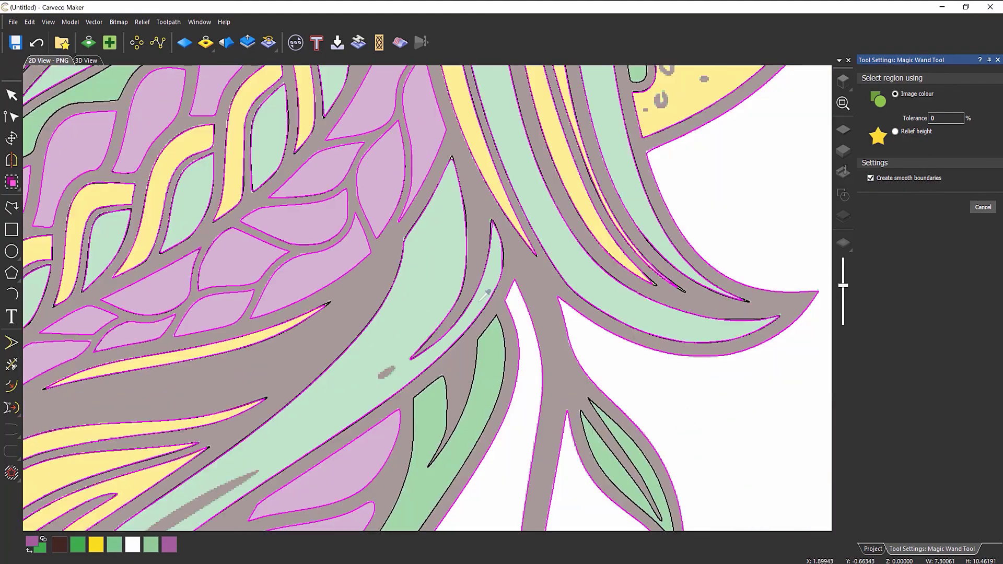
pyautogui.scroll(-5, 386, 273)
pyautogui.scroll(4, 244, 155)
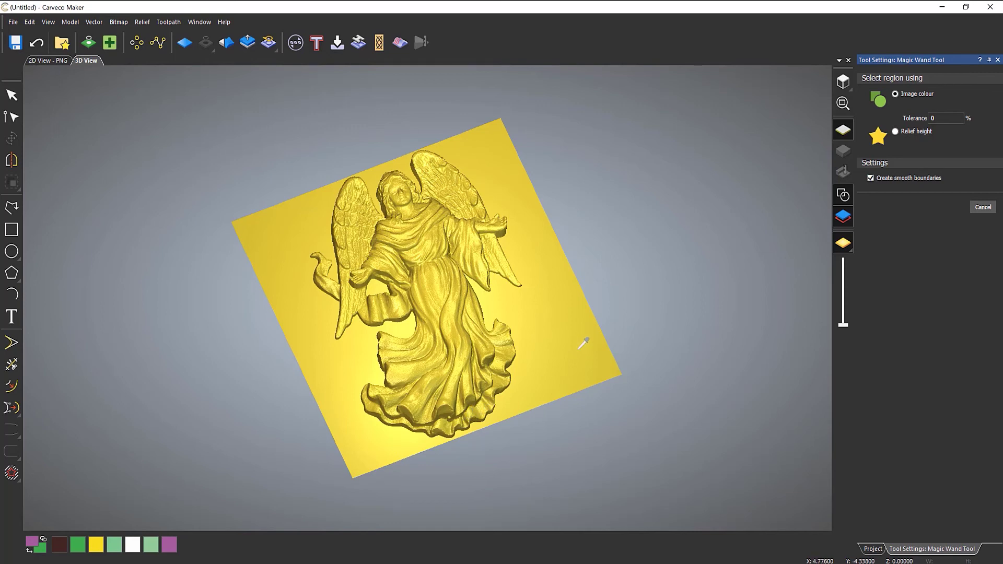
# Switch the Magic Wand to Relief height mode and select its Tolerance field
pyautogui.click(896, 132)
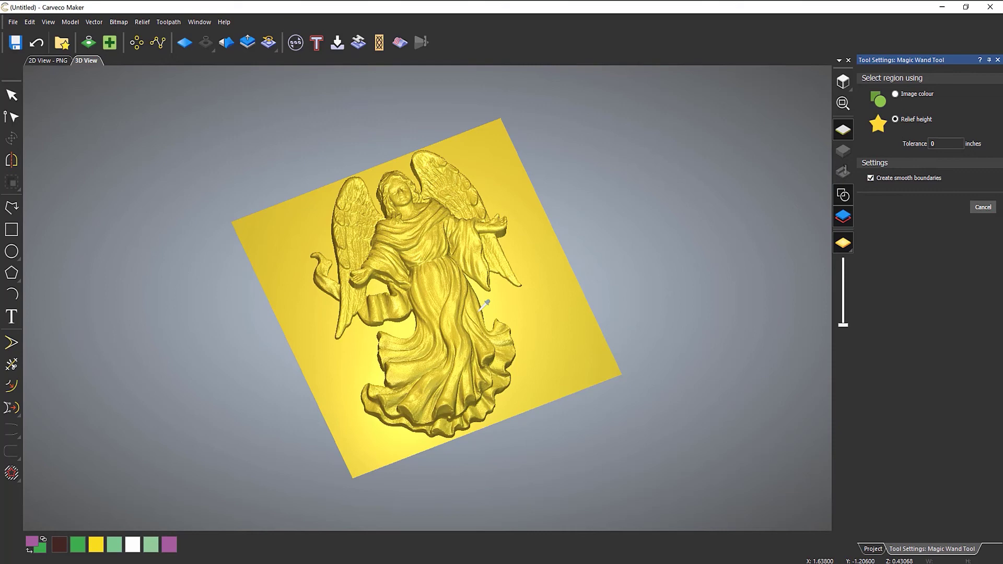
pyautogui.click(946, 144)
# Trace the relief, close the Magic Wand settings, then outline just the angel figure without the plate
pyautogui.click(561, 313)
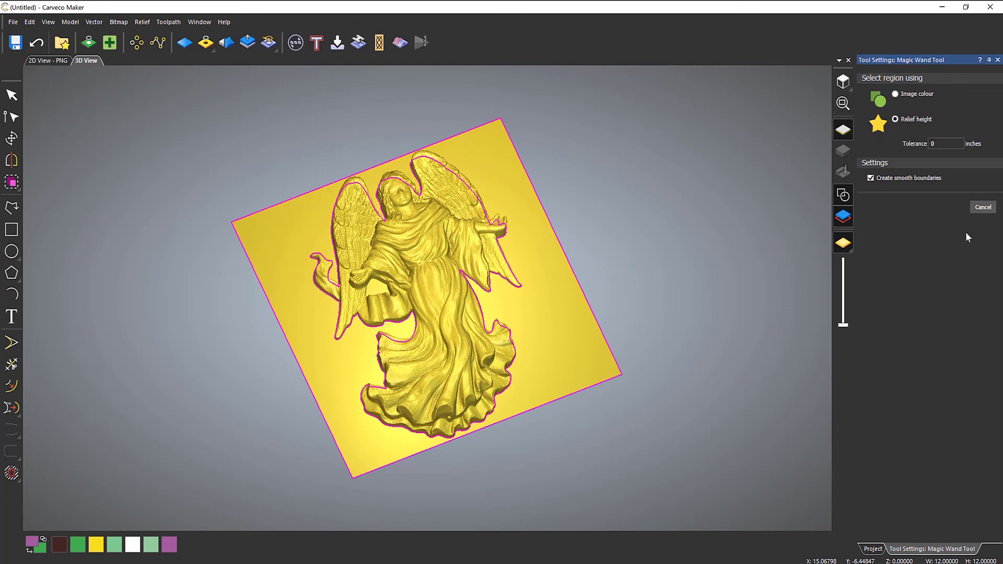
pyautogui.click(983, 208)
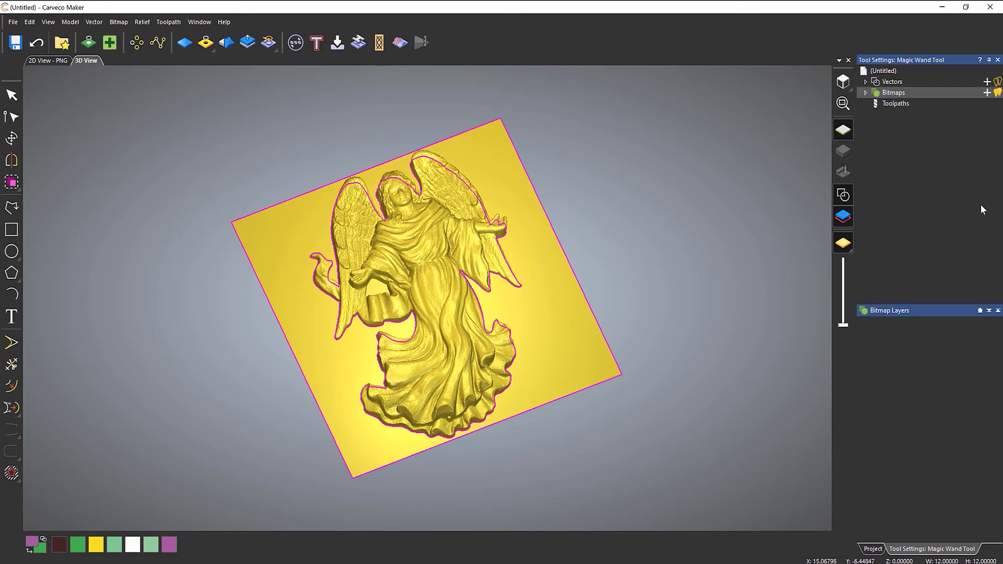
pyautogui.click(568, 261)
pyautogui.click(566, 259)
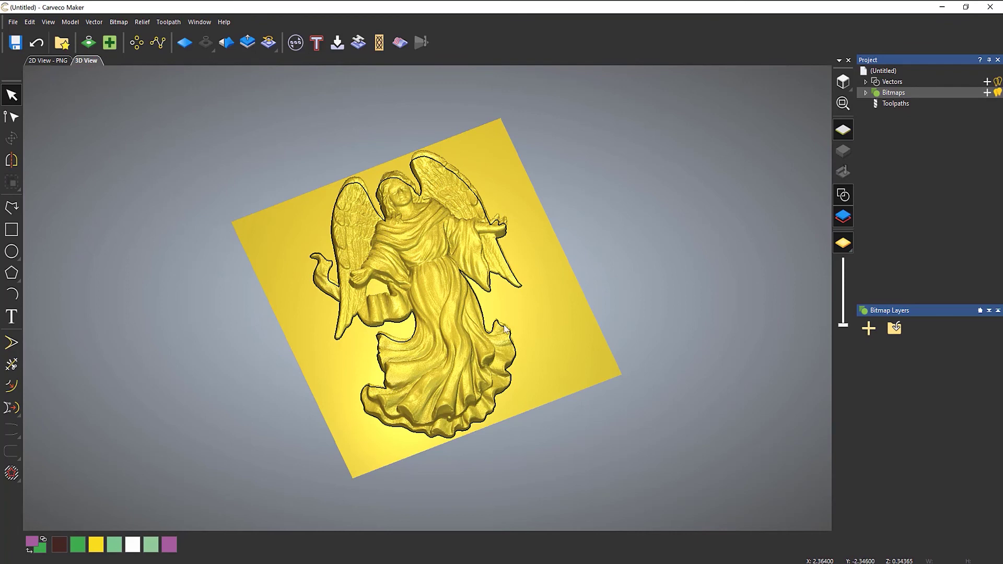
pyautogui.click(505, 330)
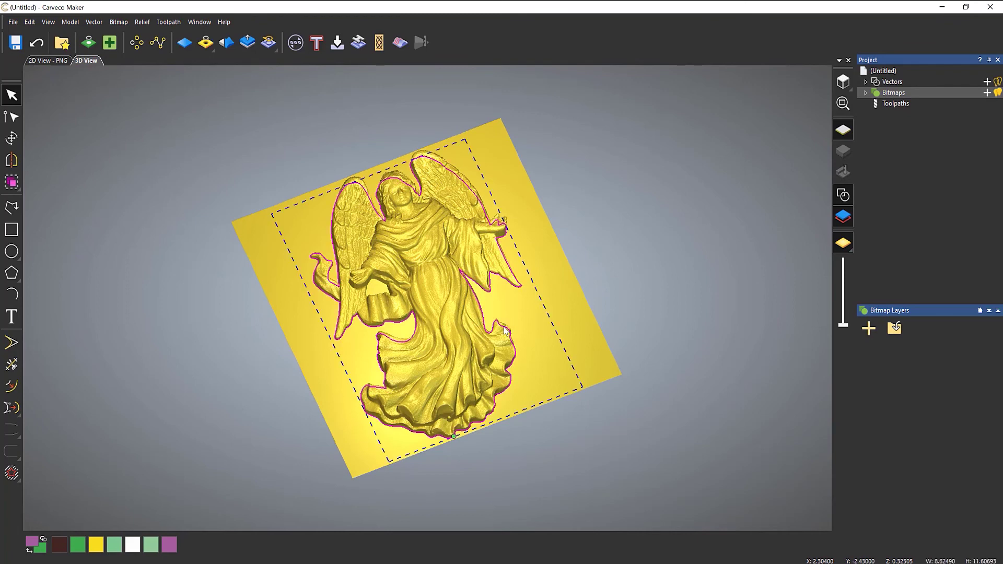